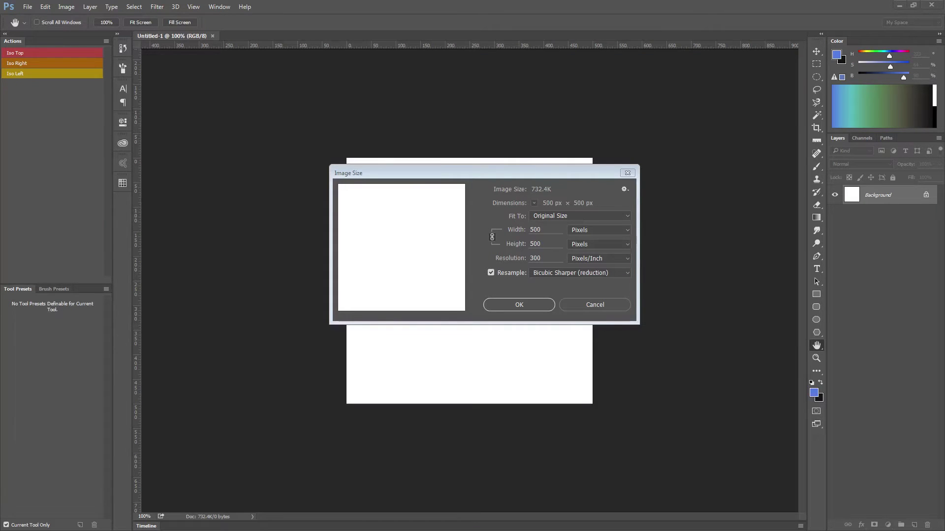
# Confirm the canvas is 500 × 500 px at 300 ppi without changes, then choose the Rectangle Tool.
pyautogui.hotkey('ctrl', 'alt', 'i')
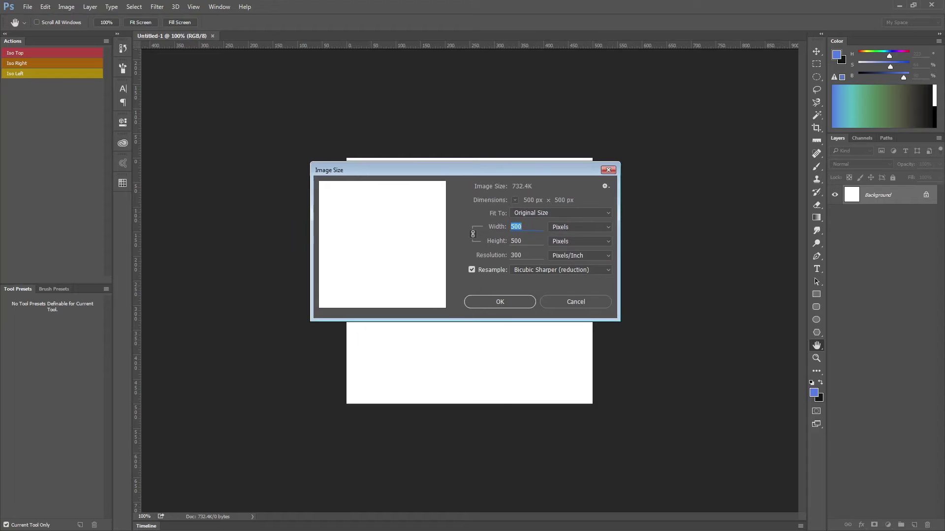
pyautogui.press('Home')
pyautogui.click(500, 301)
pyautogui.click(817, 309)
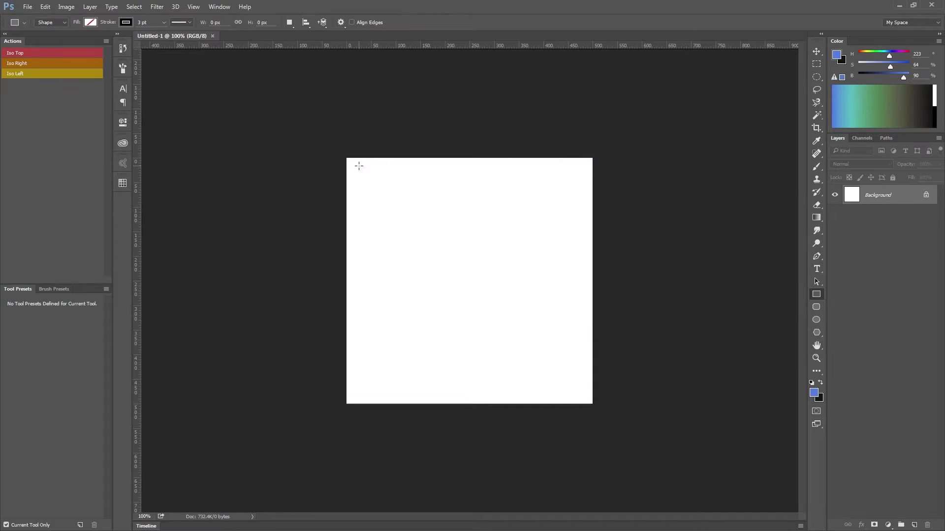
# Draw a black-filled 1 × 1000 px rectangle at position 0,0 along the canvas's left edge.
pyautogui.moveTo(359, 165); pyautogui.dragTo(359, 462)
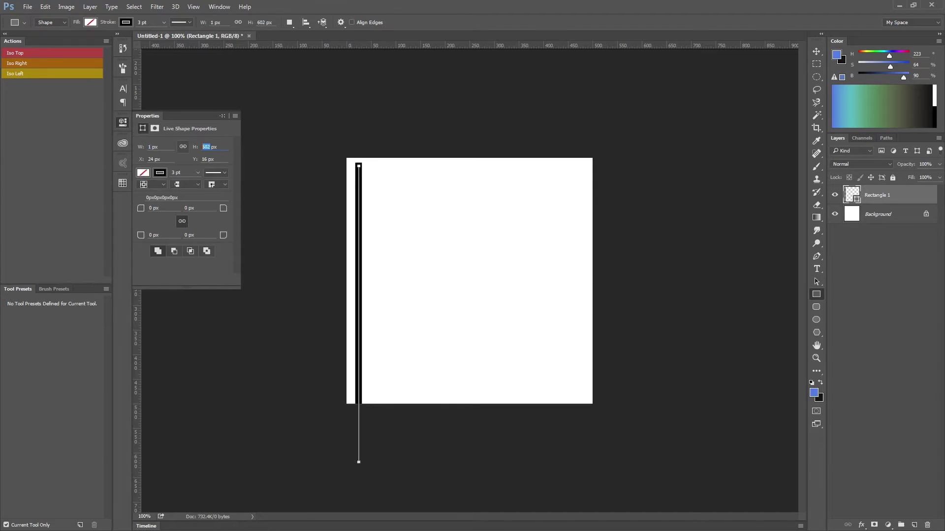
pyautogui.write('100')
pyautogui.press('Return')
pyautogui.write('0')
pyautogui.press('Return')
pyautogui.write('0')
pyautogui.press('Return')
pyautogui.click(159, 172)
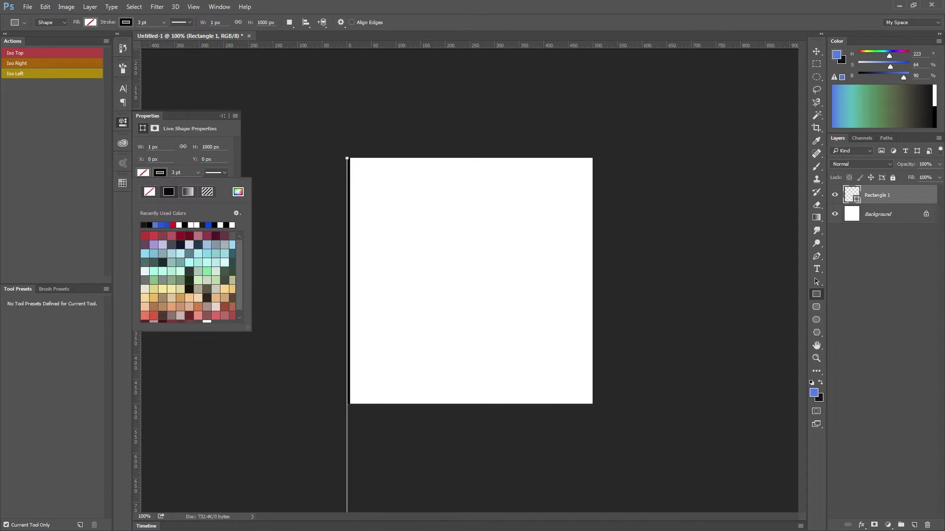
pyautogui.click(144, 225)
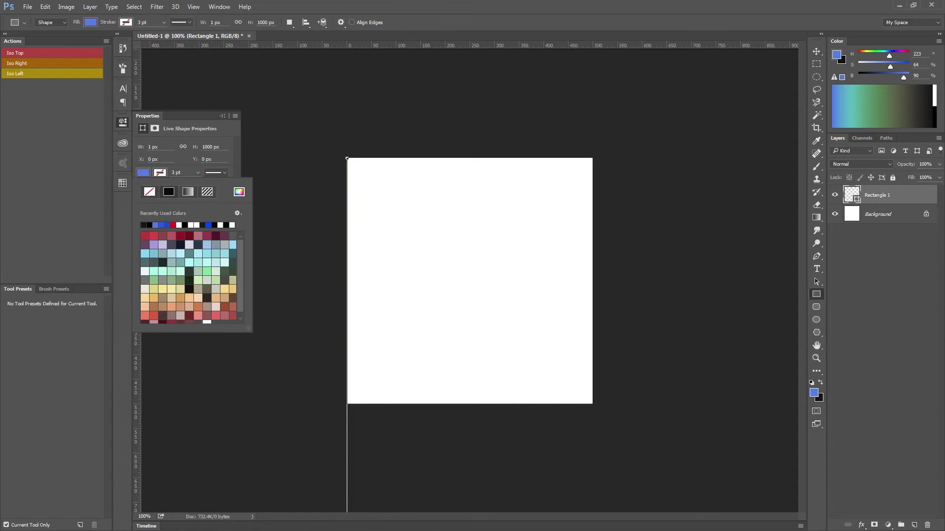
pyautogui.click(144, 225)
pyautogui.press('Escape')
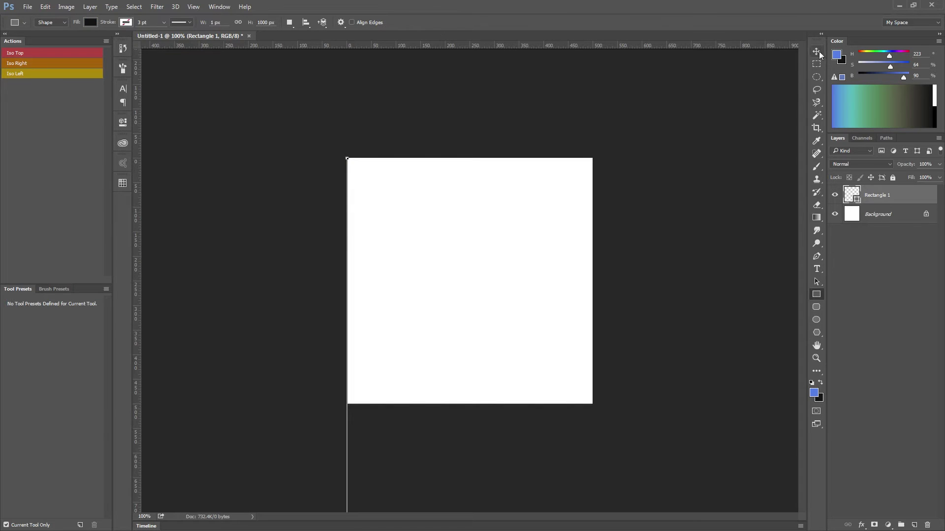
# Copy the line into eleven evenly spaced verticals across the canvas, then duplicate the whole set.
pyautogui.click(817, 51)
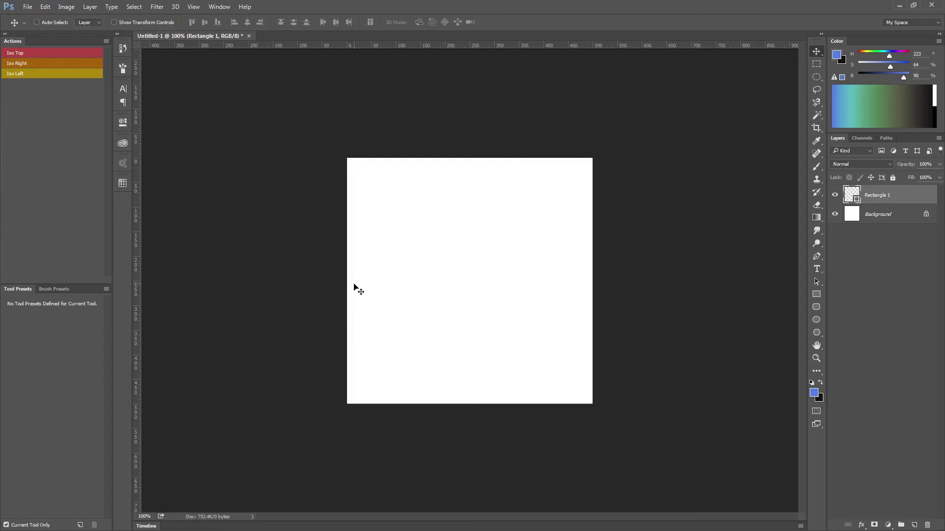
pyautogui.moveTo(356, 287)
pyautogui.mouseDown()
pyautogui.moveTo(392, 272)
pyautogui.moveTo(546, 276)
pyautogui.mouseUp()
pyautogui.moveTo(545, 275)
pyautogui.mouseDown()
pyautogui.moveTo(567, 279)
pyautogui.moveTo(595, 309)
pyautogui.mouseUp()
pyautogui.hotkey('ctrl', 'j')
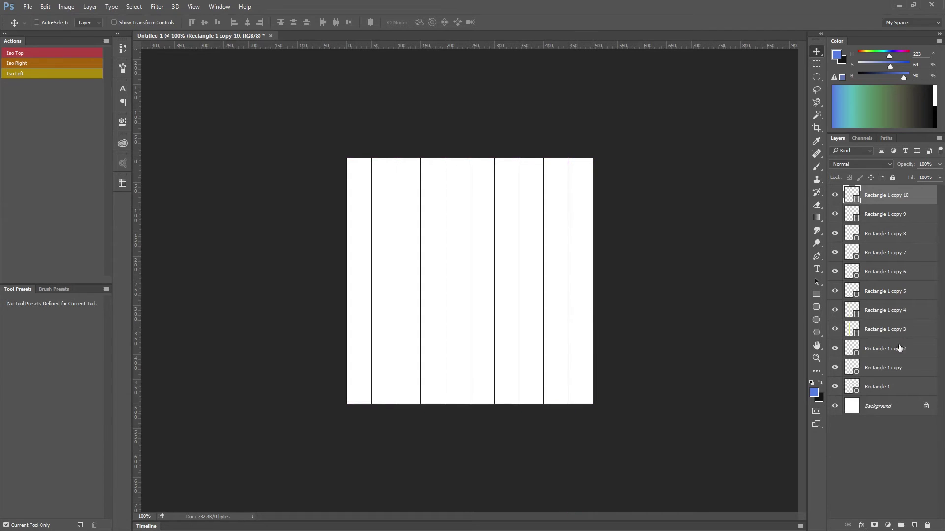
pyautogui.keyDown('shift'); pyautogui.click(889, 392); pyautogui.keyUp('shift')
pyautogui.moveTo(388, 284); pyautogui.dragTo(633, 265)
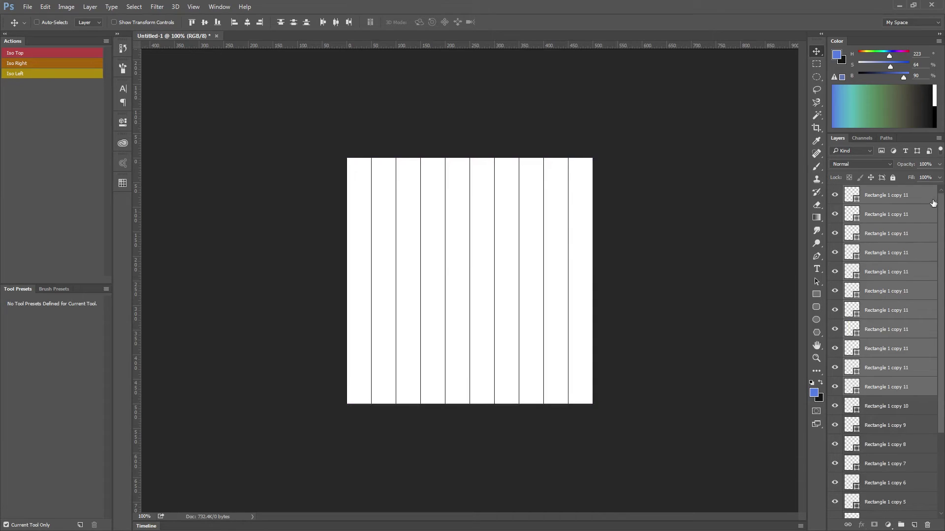
# Merge all the line layers down to Rectangle 1 into one layer and reposition it.
pyautogui.click(908, 198)
pyautogui.scroll(-5, 893, 332)
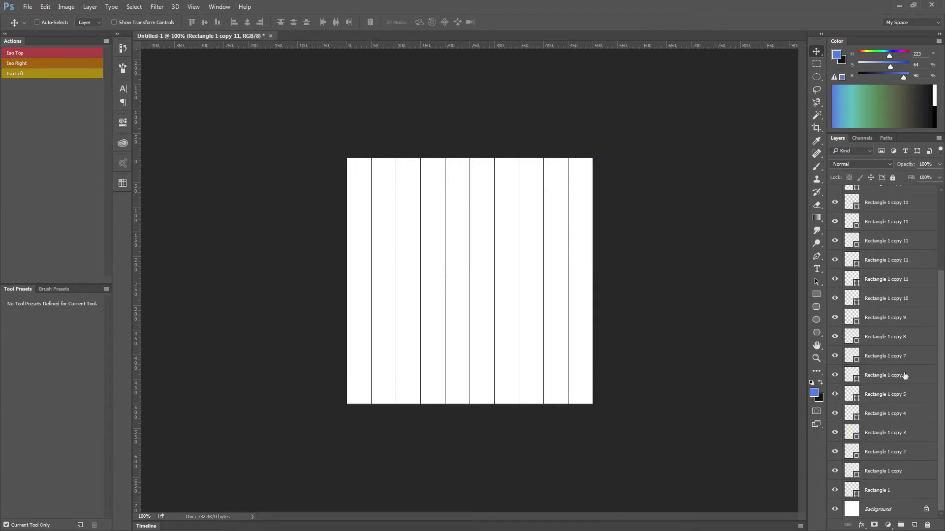
pyautogui.keyDown('shift'); pyautogui.click(908, 492); pyautogui.keyUp('shift')
pyautogui.hotkey('ctrl', 'e')
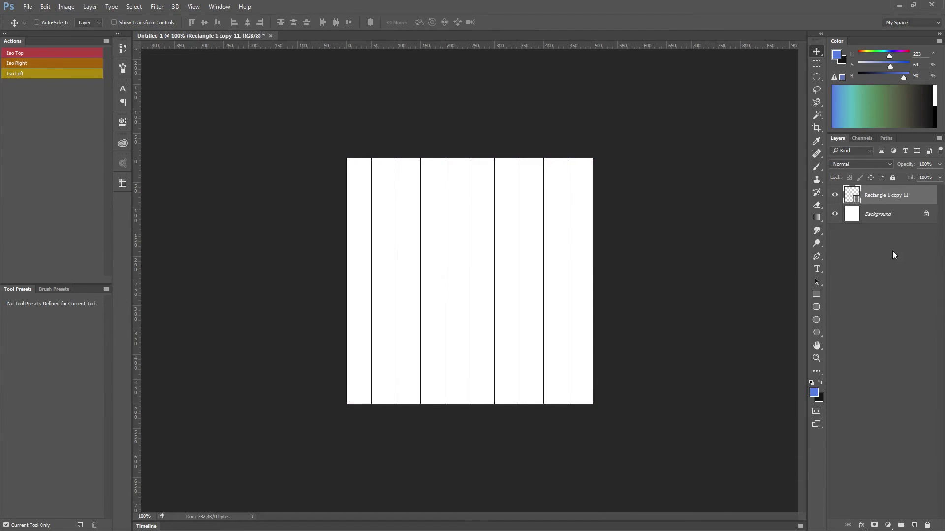
pyautogui.moveTo(537, 286); pyautogui.dragTo(458, 188)
# Stretch the merged vertical lines beyond the canvas and duplicate the layer for transforming.
pyautogui.hotkey('ctrl', 't')
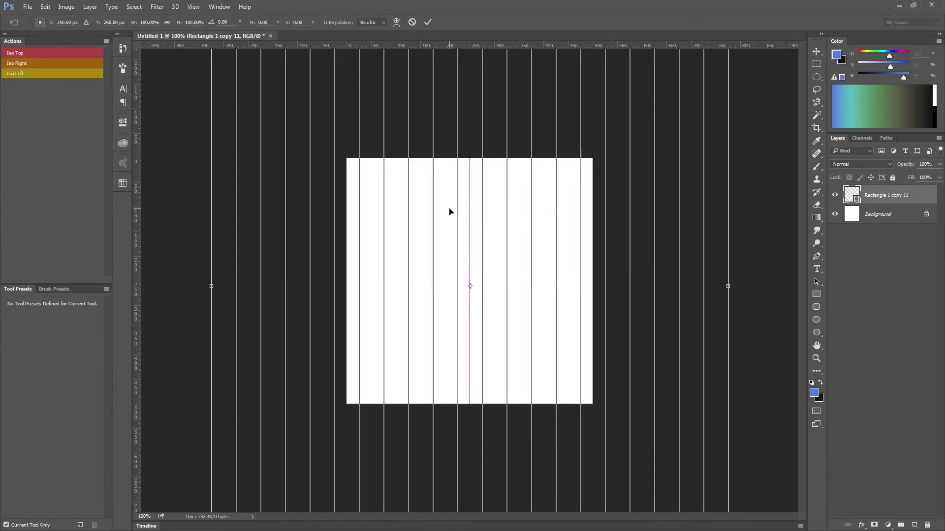
pyautogui.press('Return')
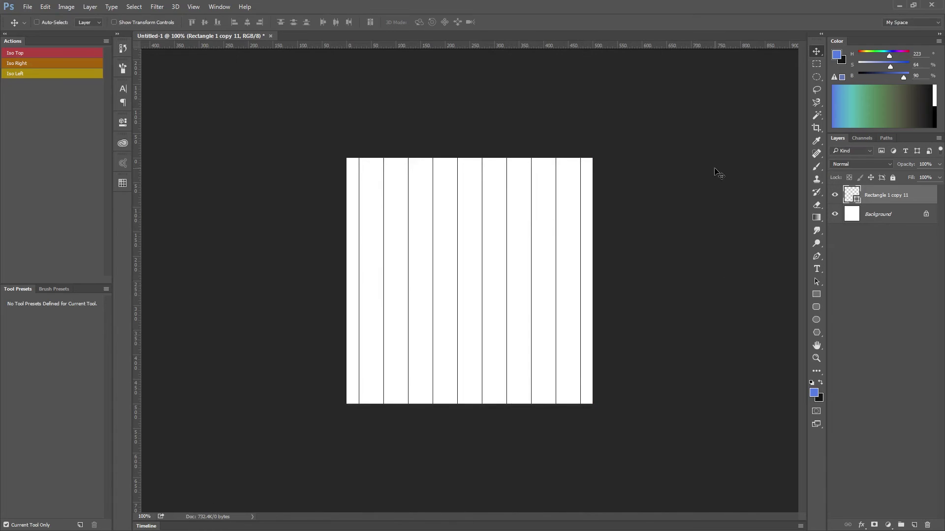
pyautogui.hotkey('ctrl', 't')
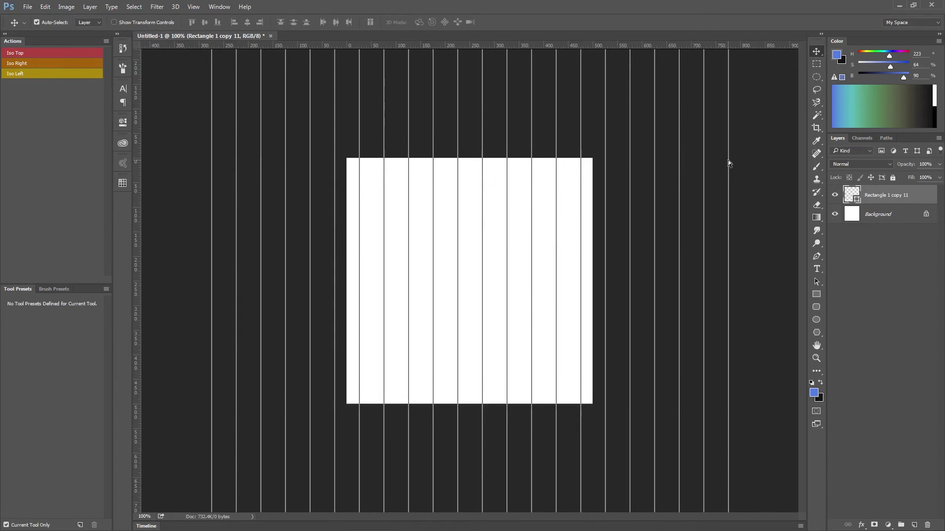
pyautogui.hotkey('ctrl', 'j')
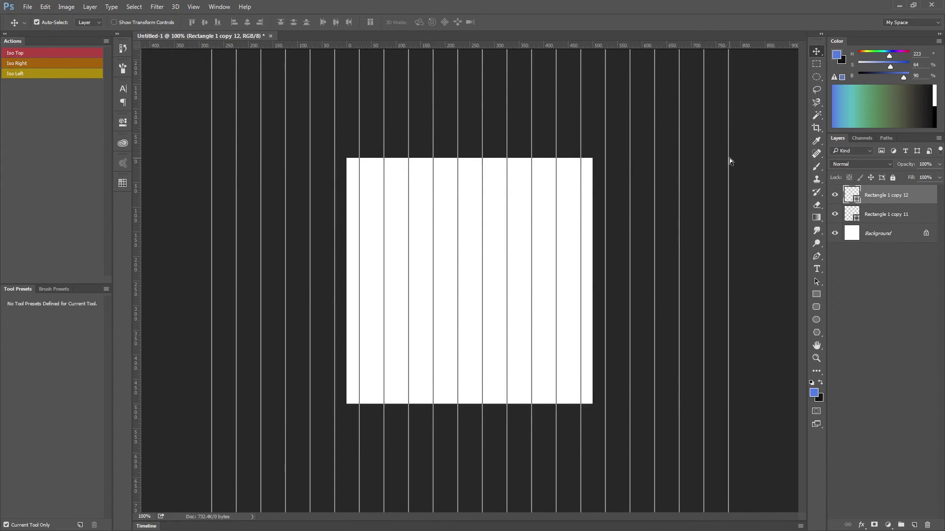
pyautogui.hotkey('ctrl', 't')
pyautogui.hotkey('ctrl', '0')
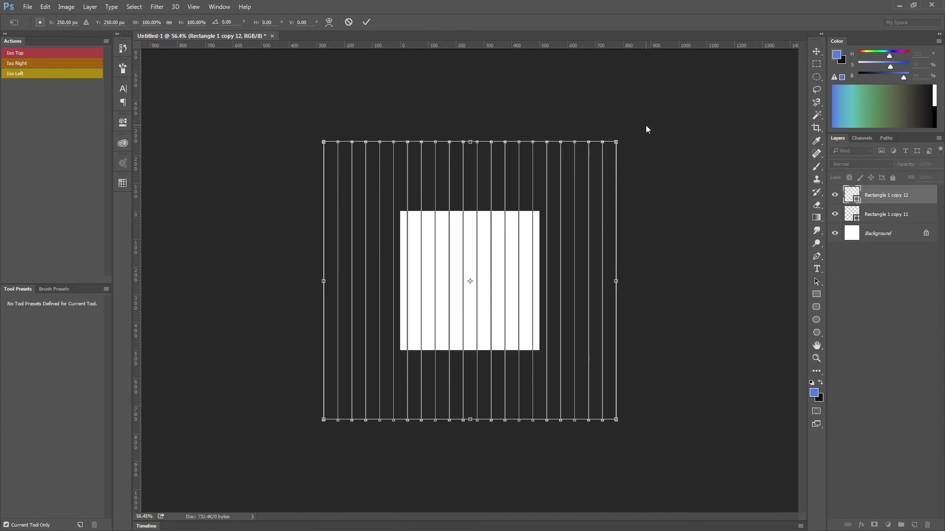
# Rotate the duplicated lines into diagonals and commit, accepting conversion to a regular path.
pyautogui.moveTo(657, 147); pyautogui.dragTo(709, 332)
pyautogui.press('Return')
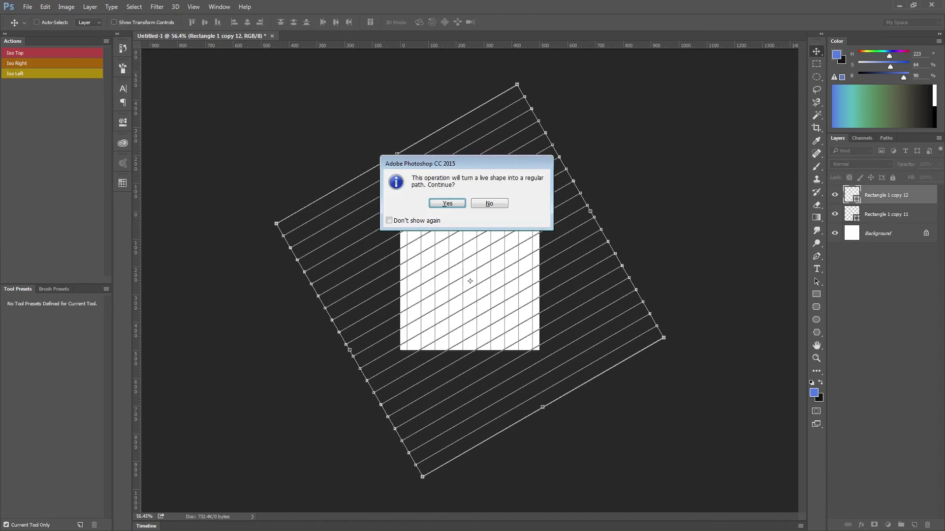
pyautogui.press('Return')
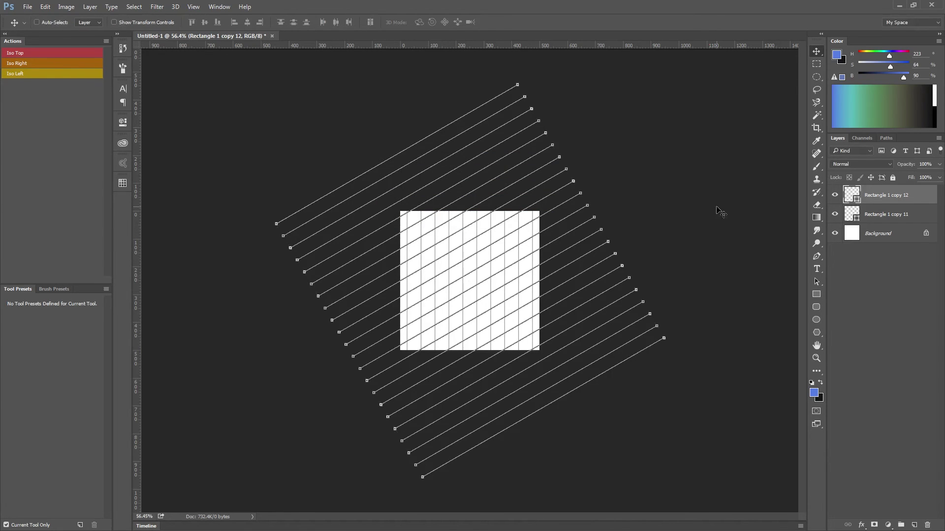
pyautogui.click(719, 213)
# Duplicate the diagonal lines and flip the copy horizontally into the opposite diagonal.
pyautogui.hotkey('ctrl', 'j')
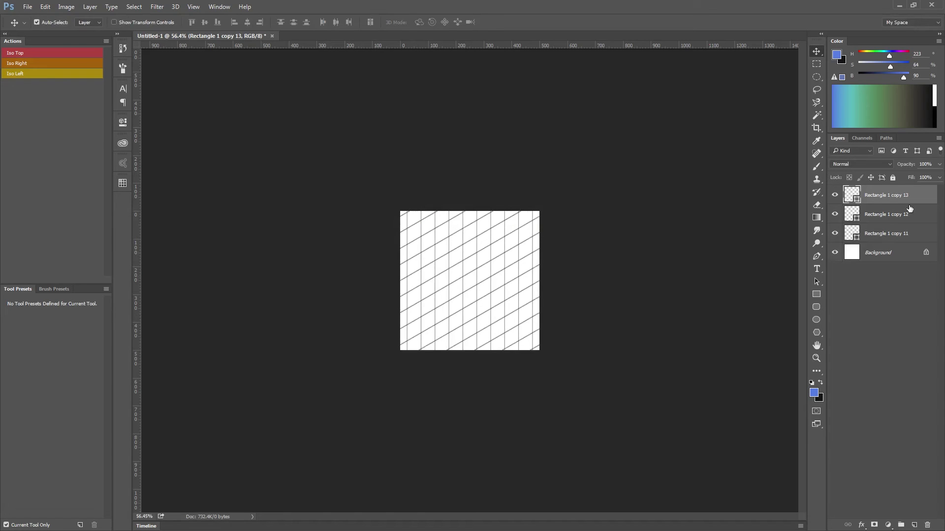
pyautogui.hotkey('ctrl', 't')
pyautogui.rightClick(454, 296)
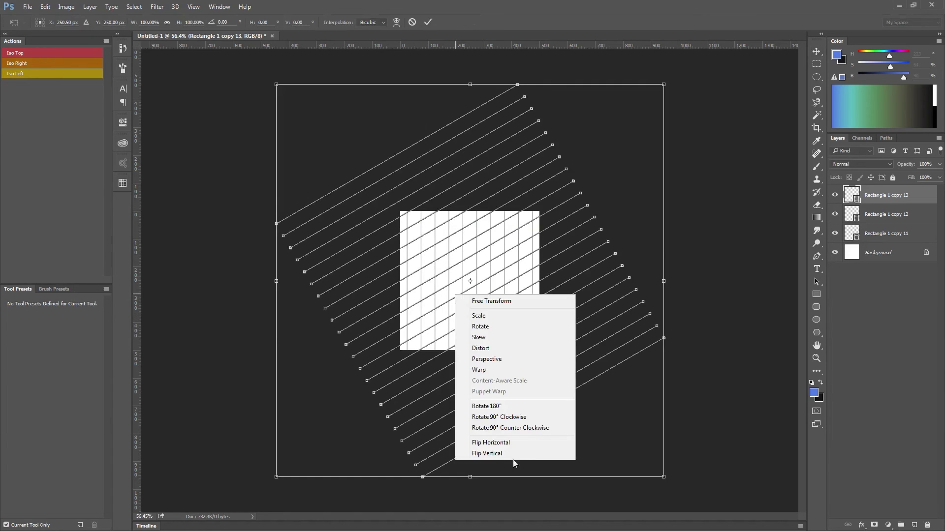
pyautogui.click(490, 441)
pyautogui.press('Return')
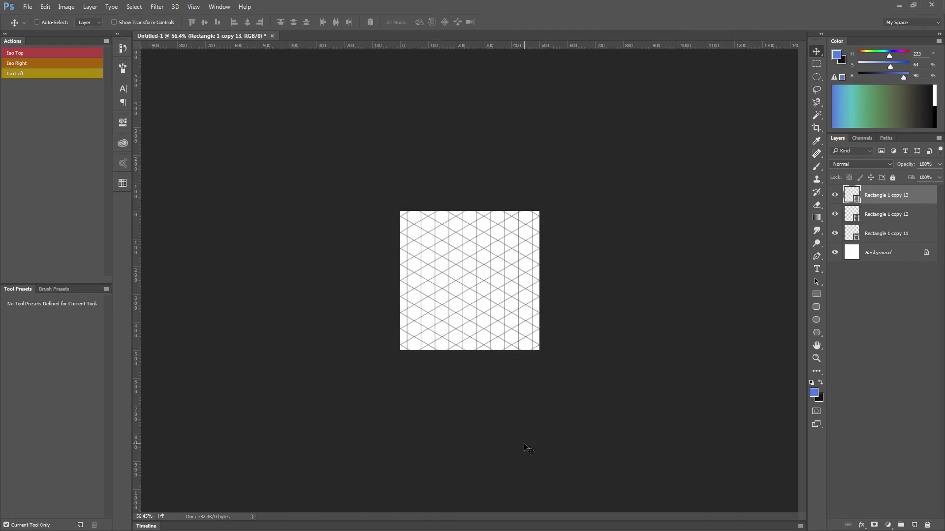
pyautogui.scroll(2, 483, 287)
pyautogui.scroll(1, 484, 288)
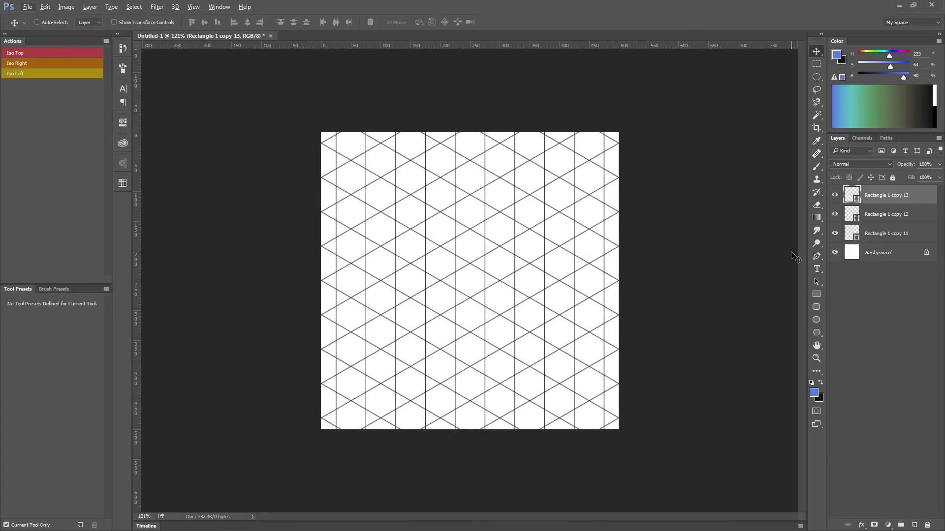
# Shift the vertical lines layer left and nudge it into line with the diagonal intersections.
pyautogui.click(877, 234)
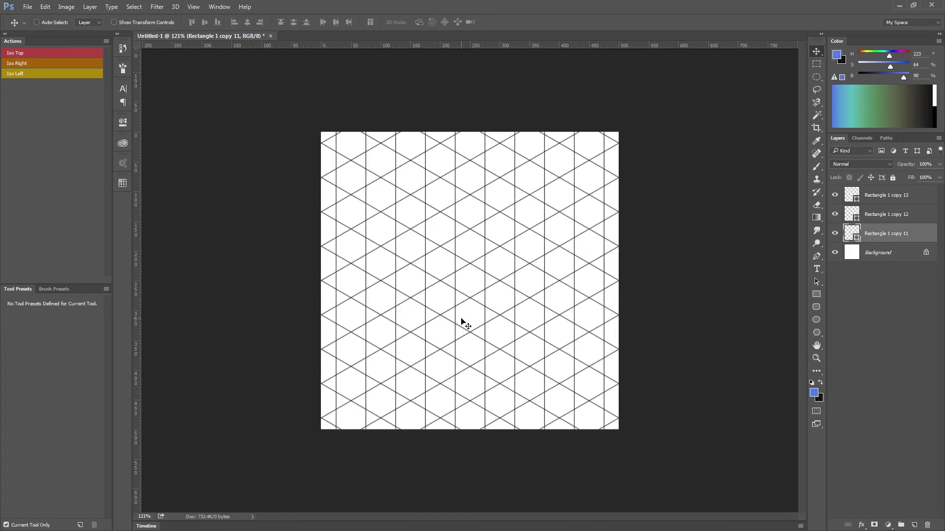
pyautogui.moveTo(466, 323); pyautogui.dragTo(448, 295)
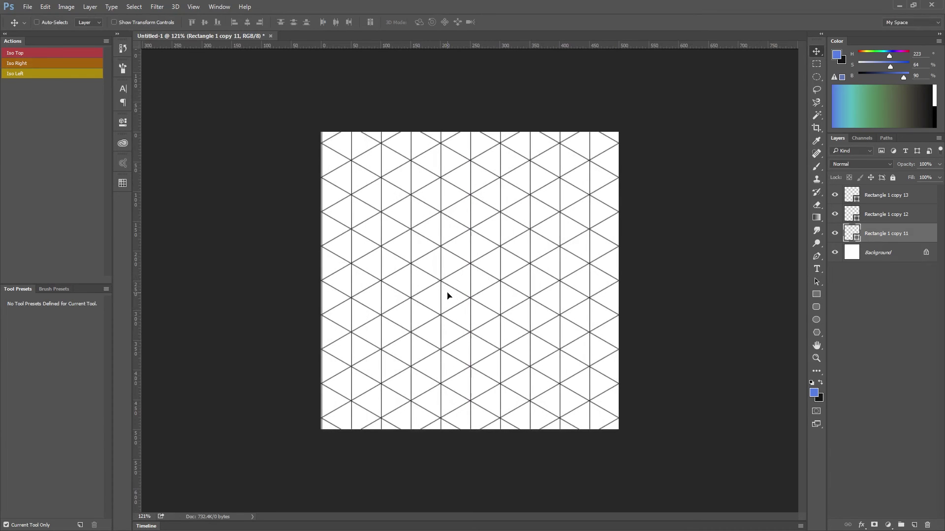
pyautogui.press('Left')
pyautogui.press('Right')
pyautogui.press('Left')
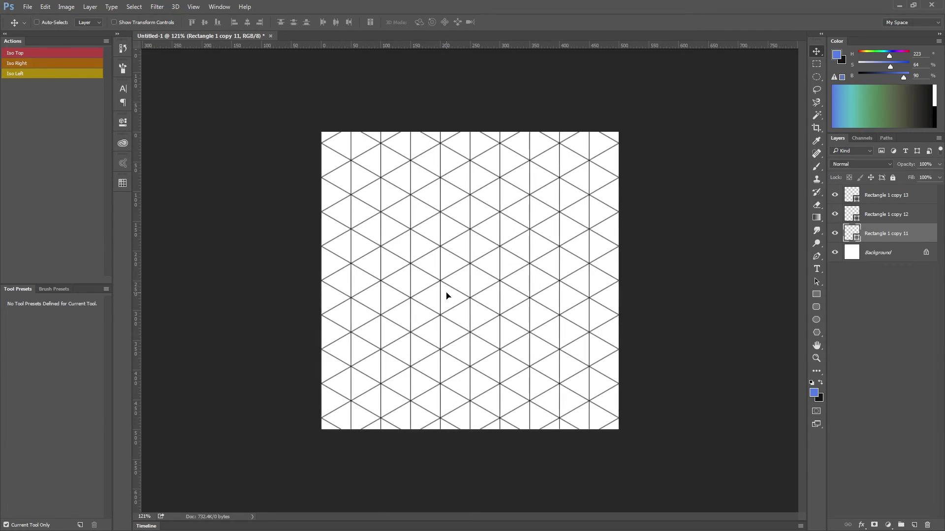
pyautogui.press('Left')
pyautogui.scroll(2, 432, 247)
pyautogui.scroll(-2, 428, 274)
# Lower the vertical lines layer to 20% opacity and select all three line layers.
pyautogui.moveTo(905, 166); pyautogui.dragTo(869, 175)
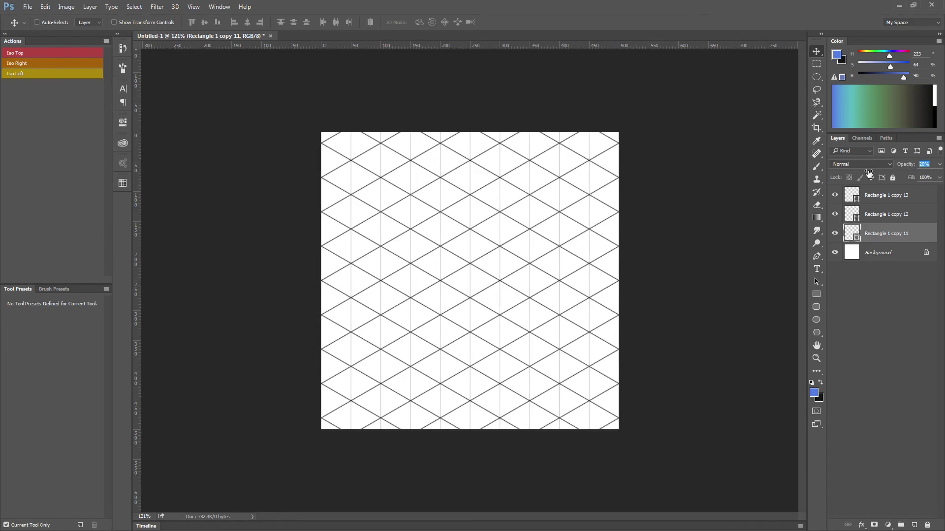
pyautogui.click(889, 196)
pyautogui.keyDown('shift'); pyautogui.click(893, 233); pyautogui.keyUp('shift')
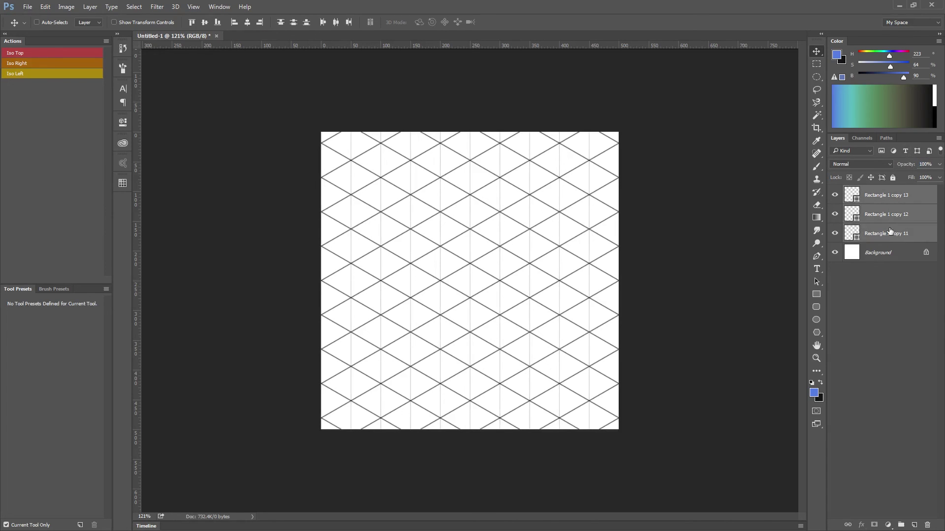